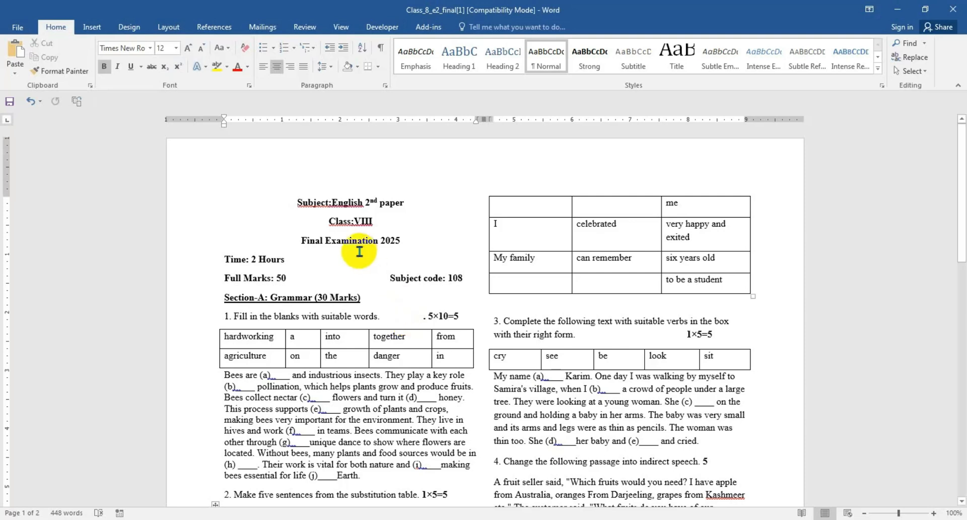
Set the exam paper's page margins to Narrow (0.5" on all sides) and its orientation to Landscape.
left_click(307, 215)
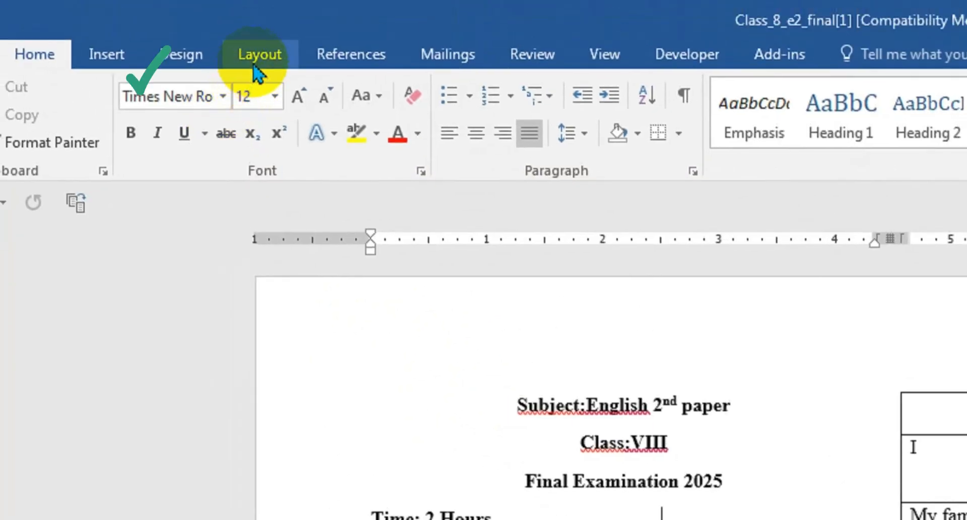
left_click(258, 72)
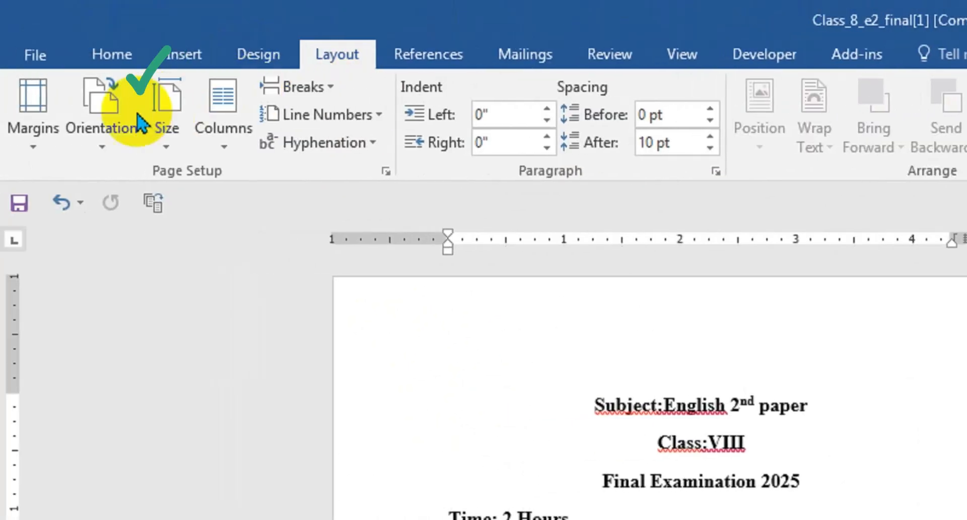
left_click(33, 146)
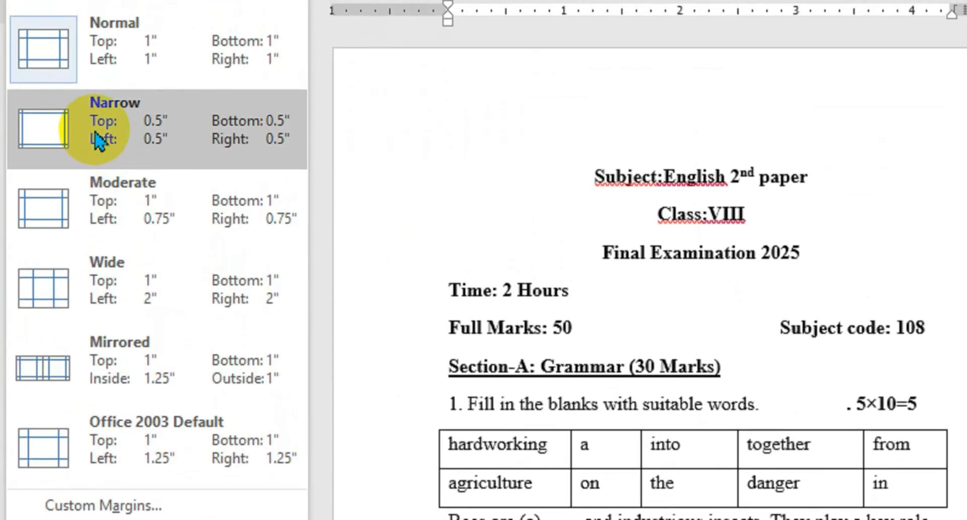
left_click(95, 132)
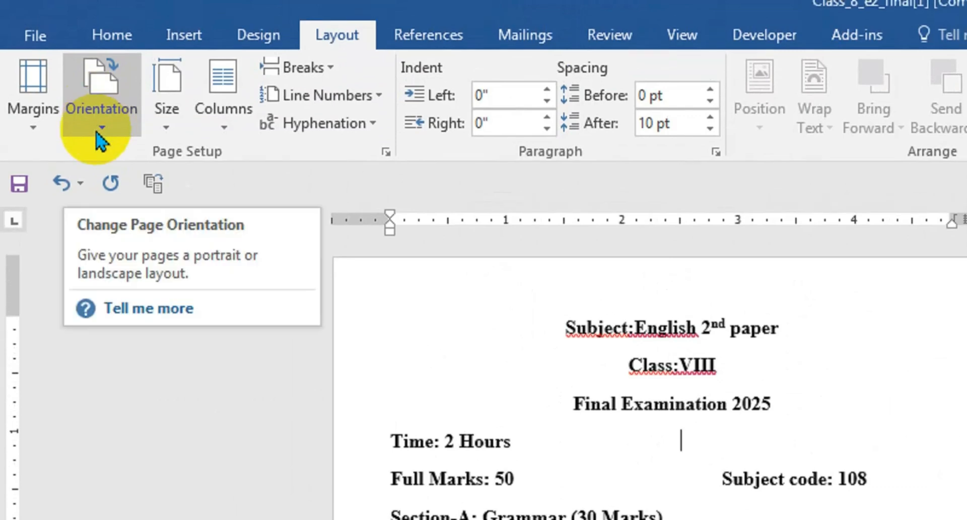
left_click(102, 140)
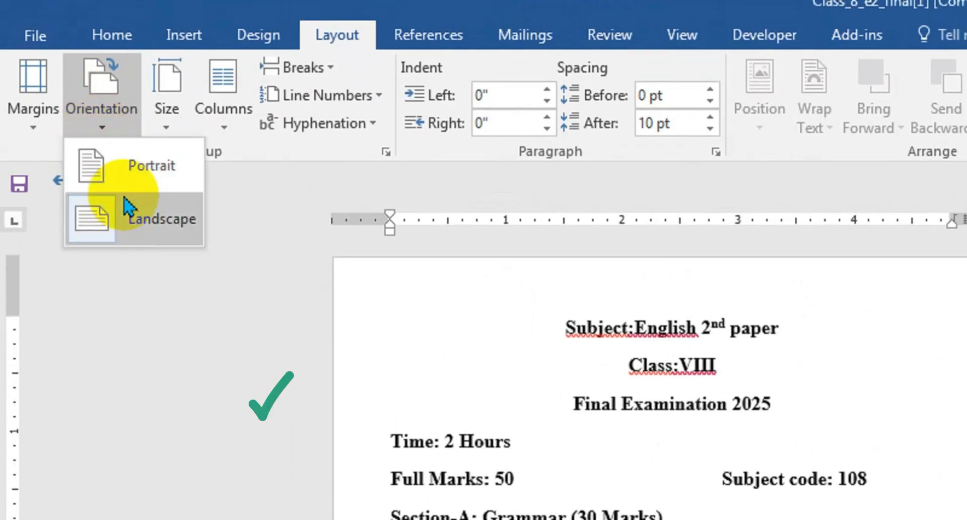
left_click(134, 232)
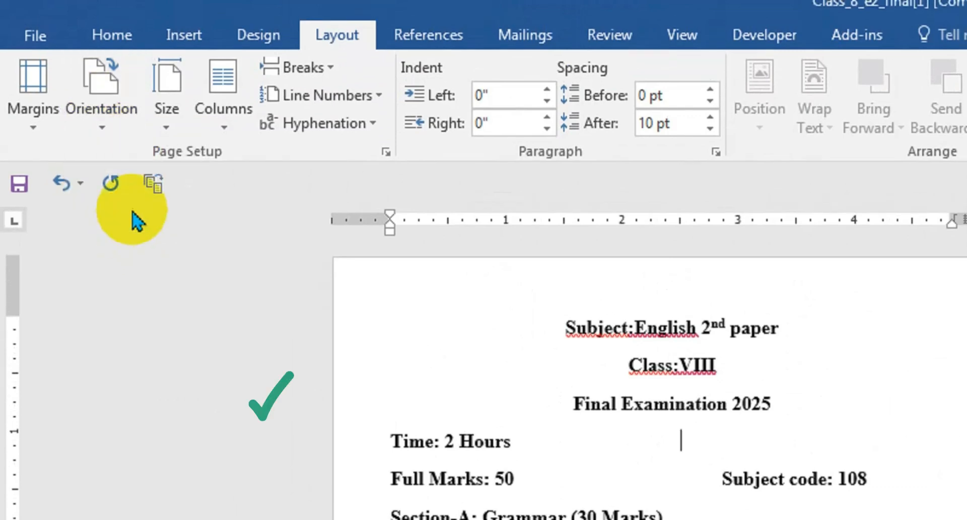
Set the paper size to A4 (8.27" x 11.69") and lay the text out in two columns.
left_click(161, 133)
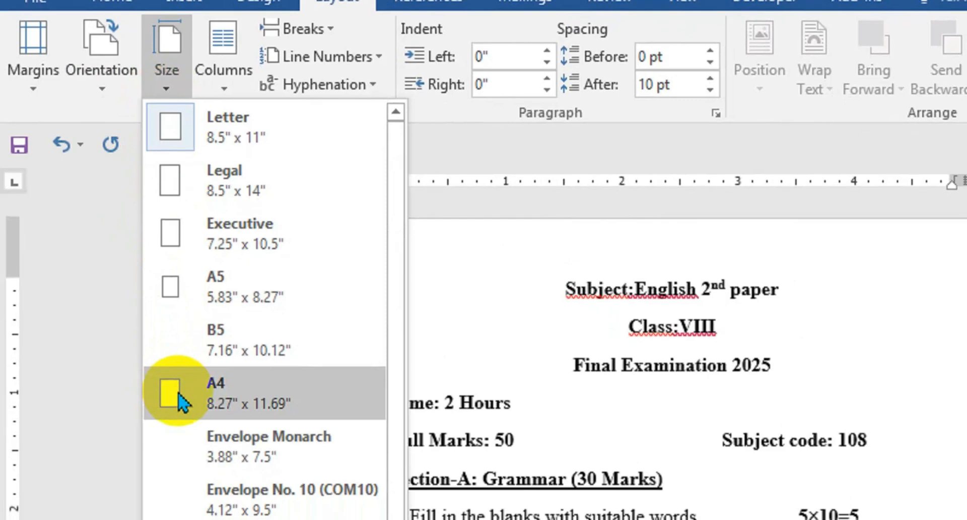
left_click(178, 393)
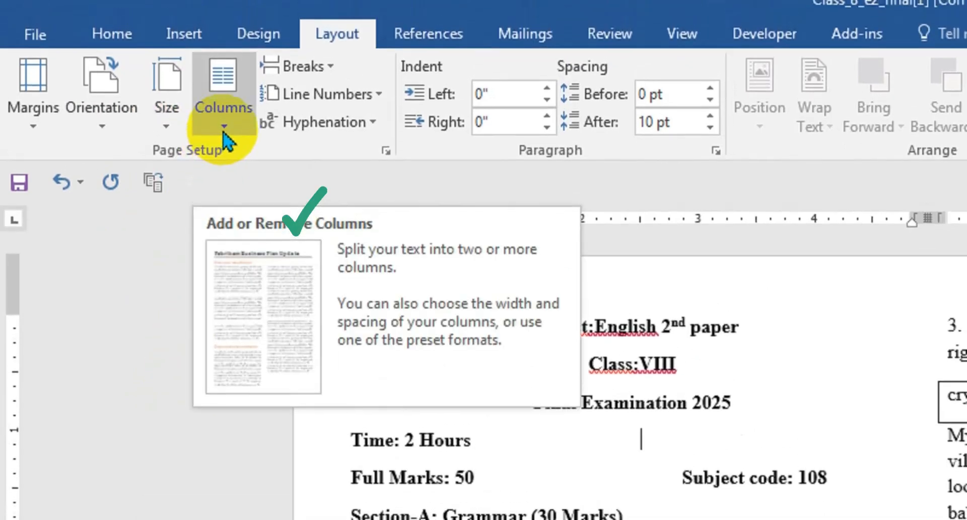
left_click(224, 126)
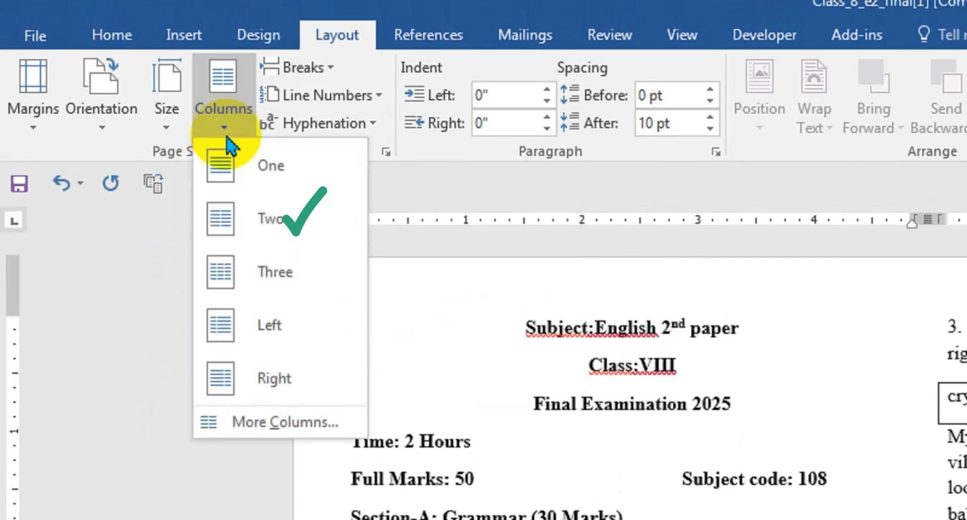
left_click(250, 220)
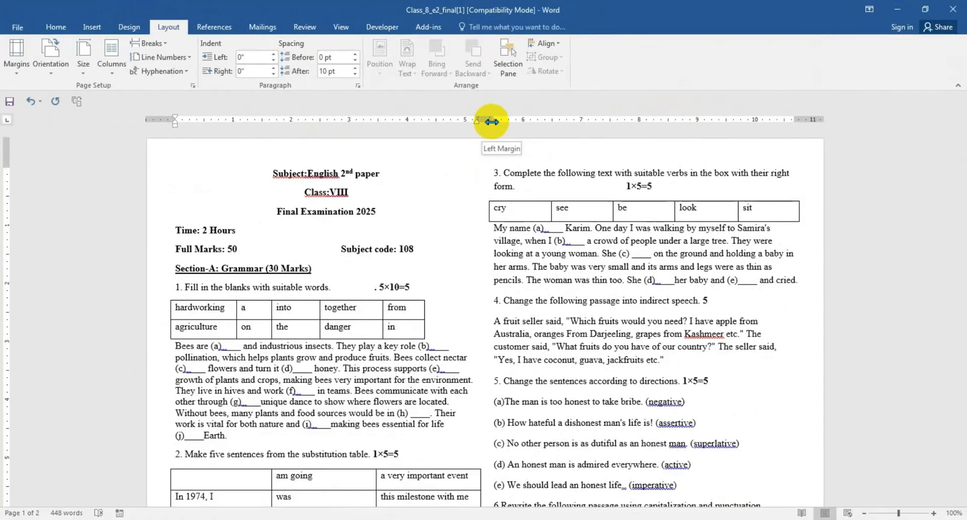
Widen the gap between the two text columns slightly.
left_click_drag(664, 129, 671, 125)
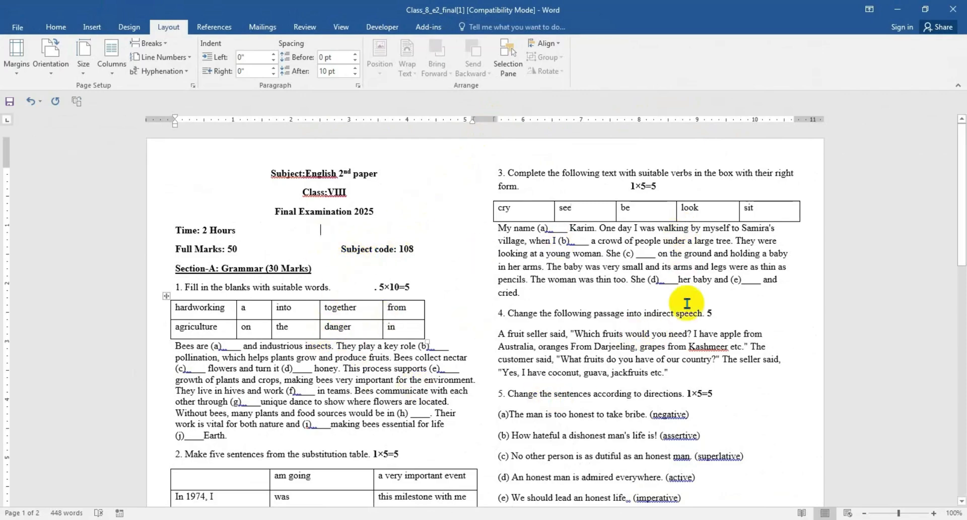
scroll(361, 381, "down", 8)
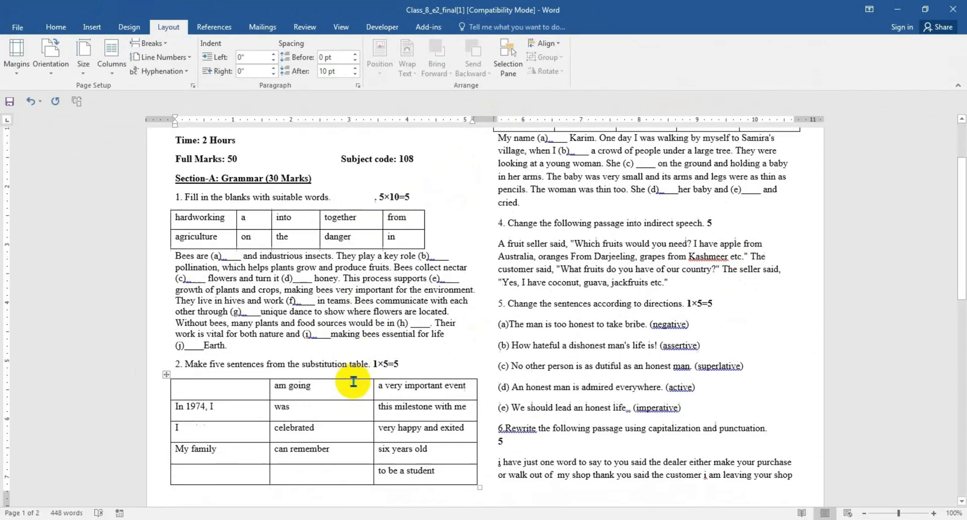
scroll(362, 376, "up", 8)
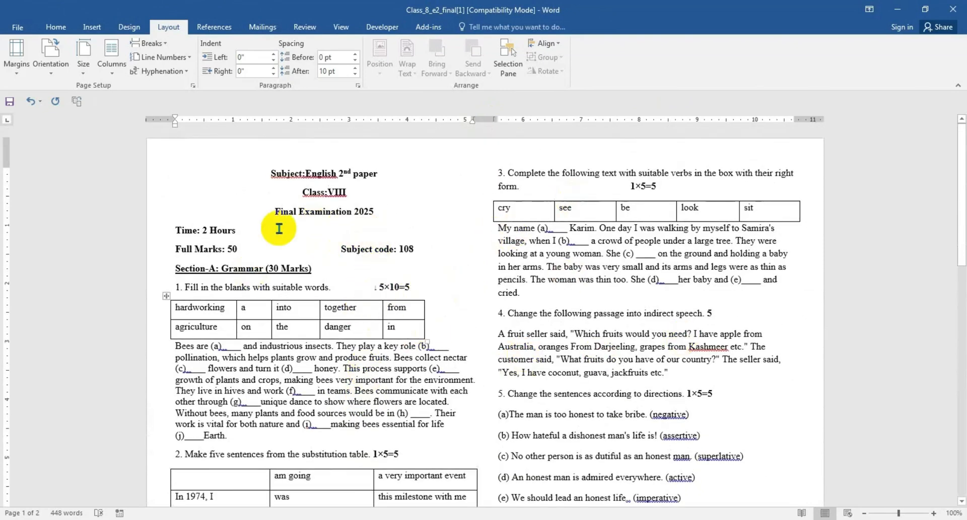
Join the "Full Marks: 50" line onto the "Time: 2 Hours" line, separating the two with tabs.
left_click(239, 230)
key("Delete")
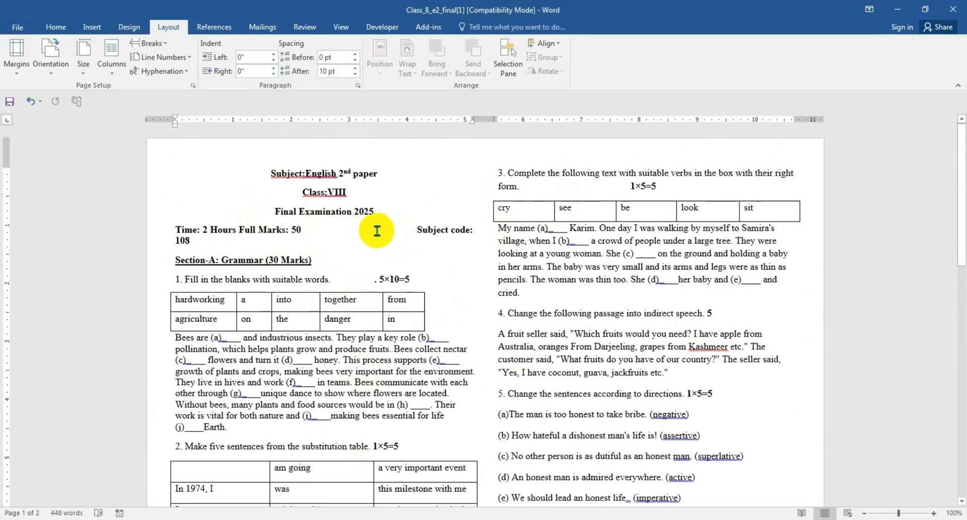
key("Tab")
key("Tab")
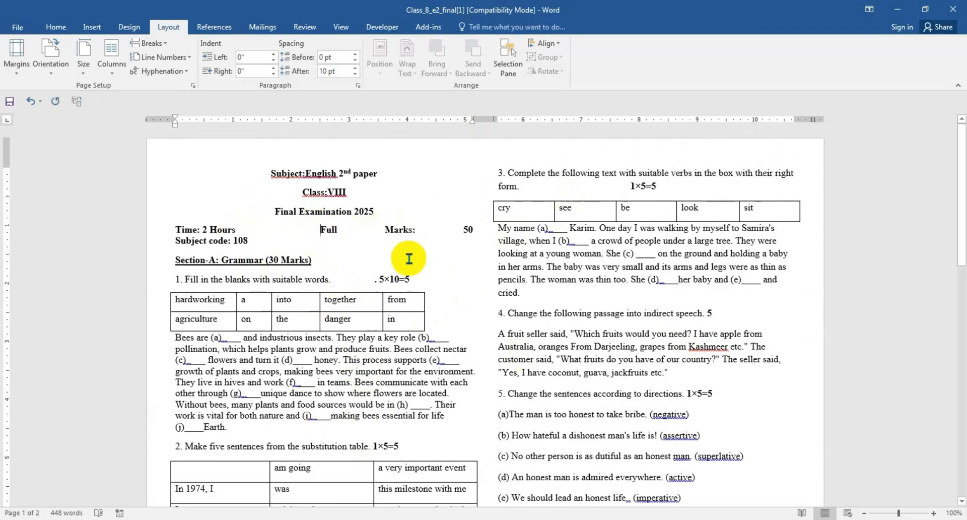
Left-align the header line with the time, full marks and subject code.
left_click(56, 28)
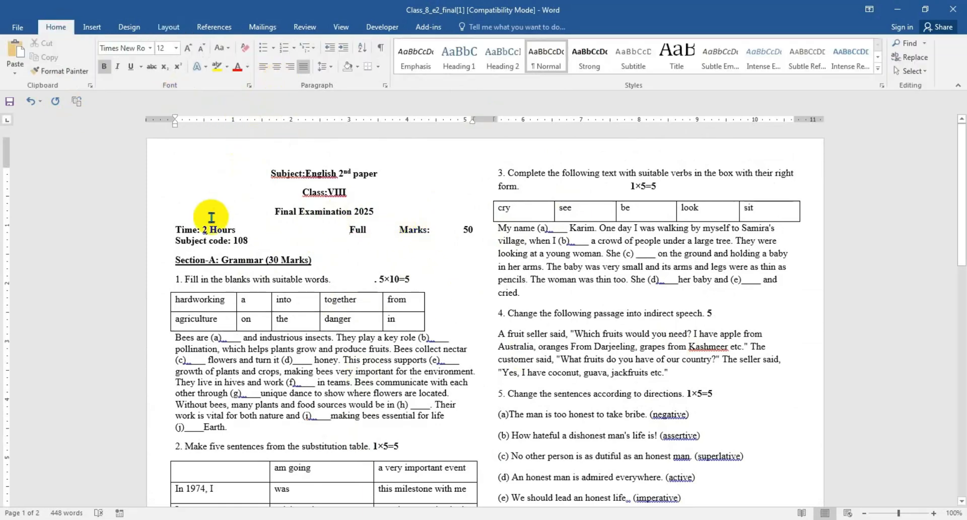
left_click_drag(171, 227, 261, 243)
left_click(254, 241, "shift")
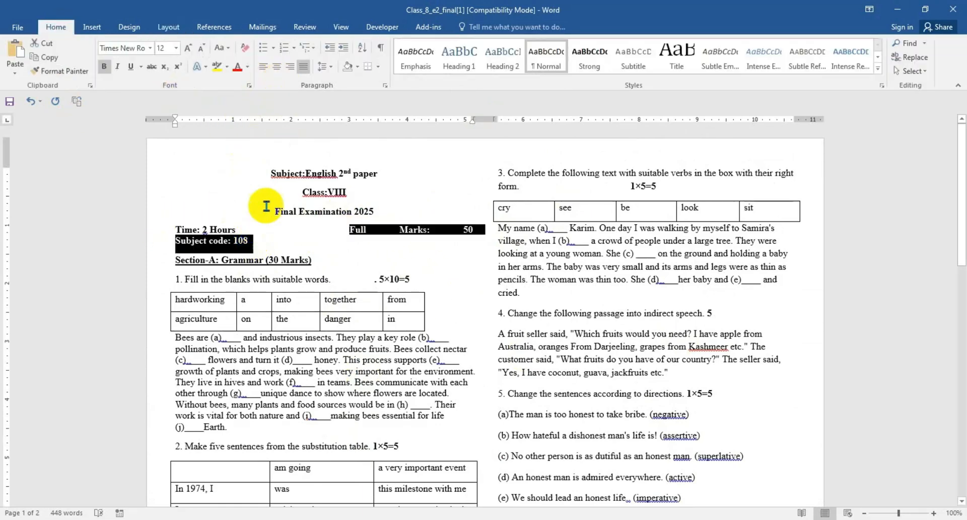
left_click(266, 68)
Split the subject code off and delete it, and shift "Full Marks: 50" one tab stop further right.
left_click(412, 230)
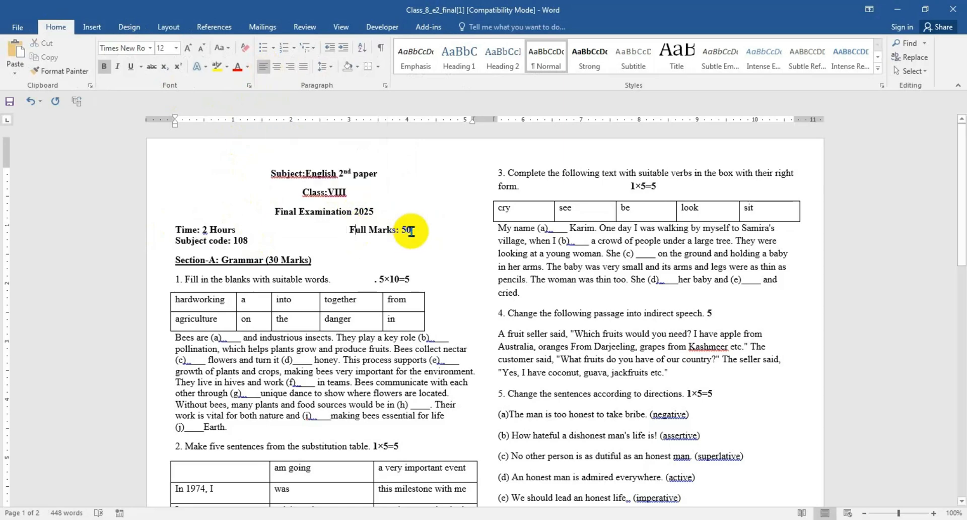
key("Delete")
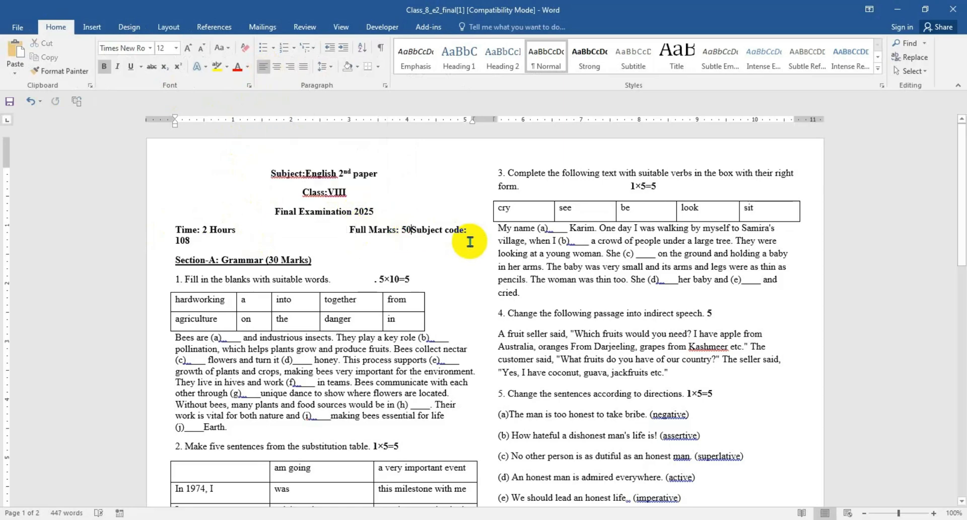
key("Return")
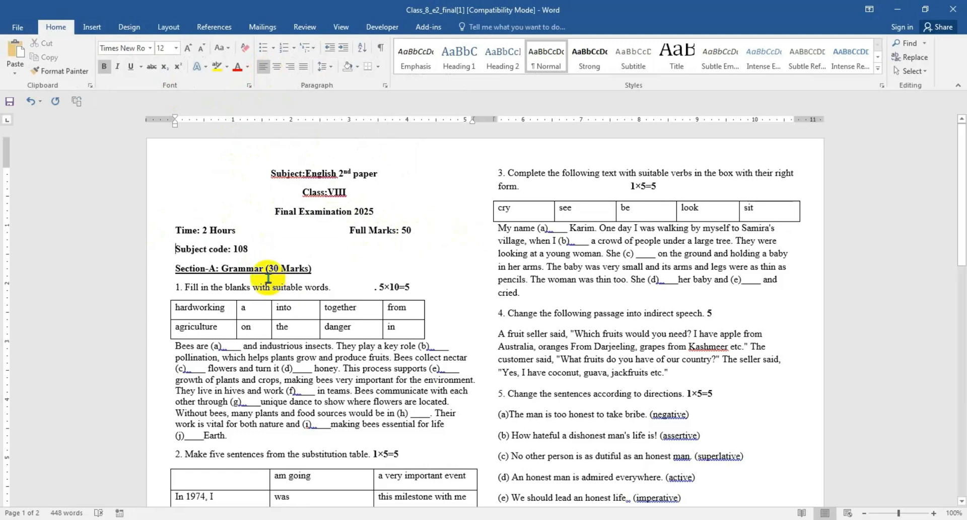
triple_click(309, 249)
key("Delete")
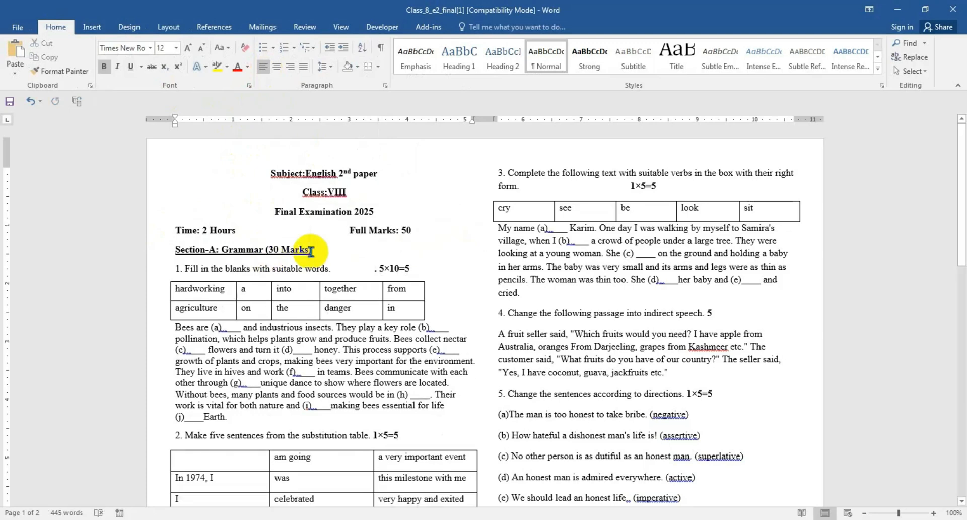
left_click(350, 230)
key("Tab")
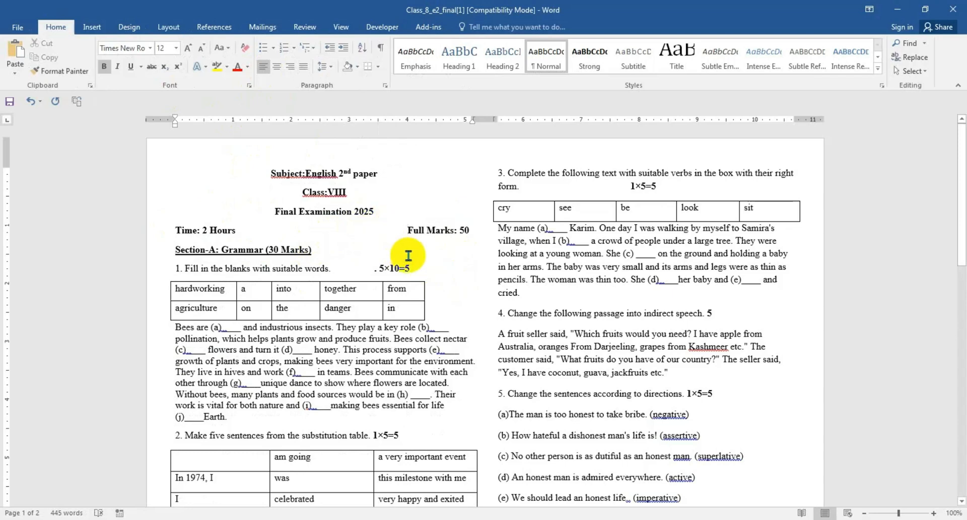
In the whole document's paragraph settings, set inside and outside indents to 0" and spacing before and after to 0 pt.
key("ctrl+a")
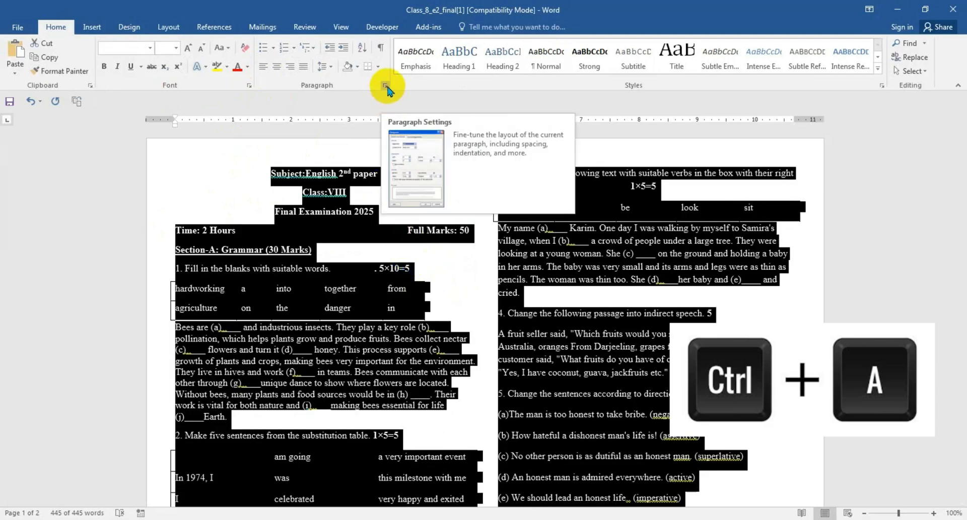
key("Menu")
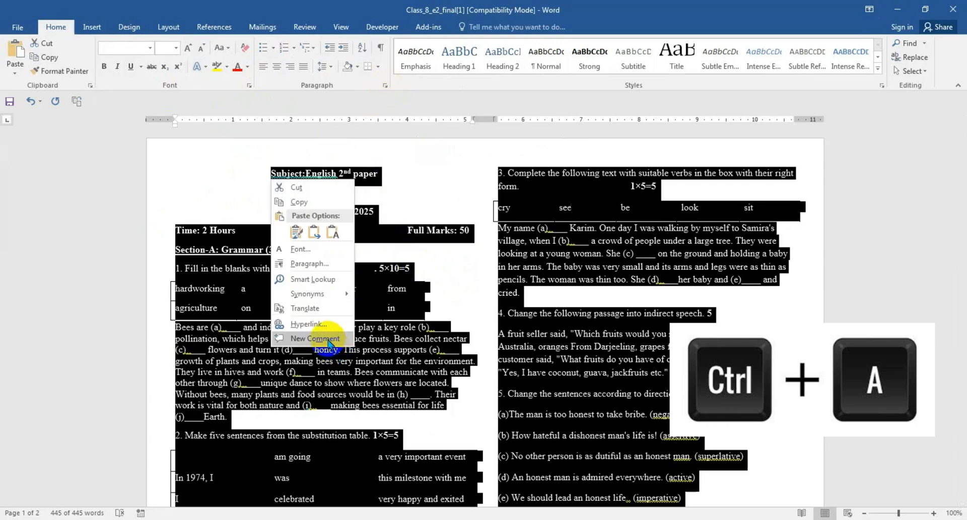
left_click(311, 264)
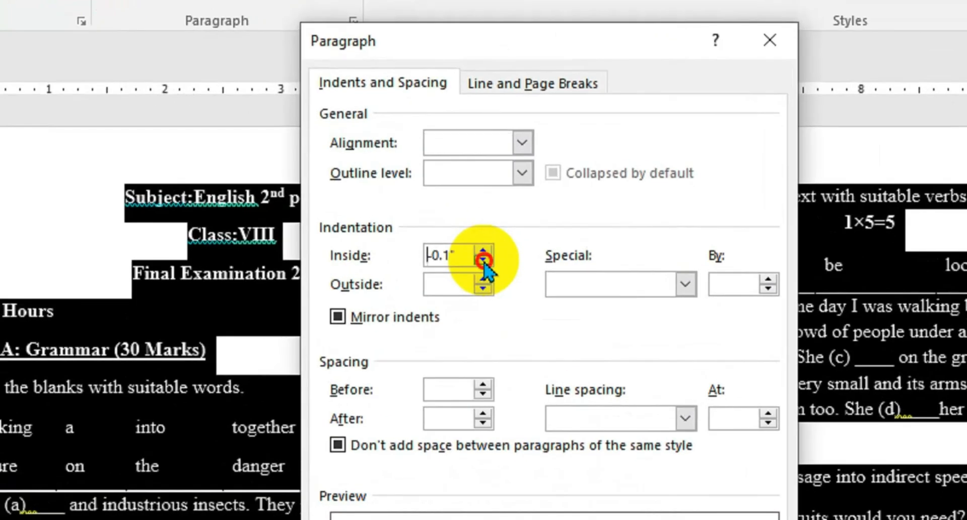
left_click(483, 258)
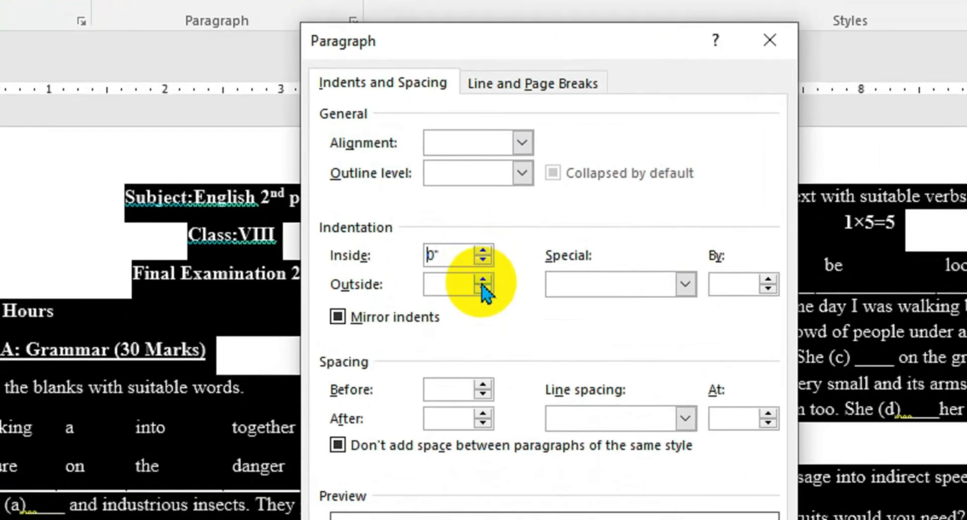
left_click(483, 281)
left_click(483, 288)
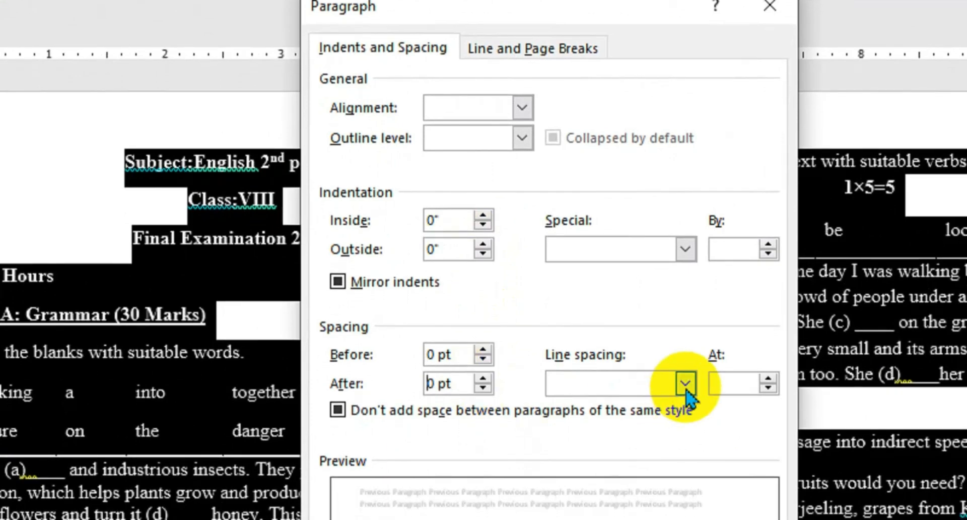
Set the line spacing of the whole document to Multiple at 0.95 and apply the paragraph settings.
left_click(685, 385)
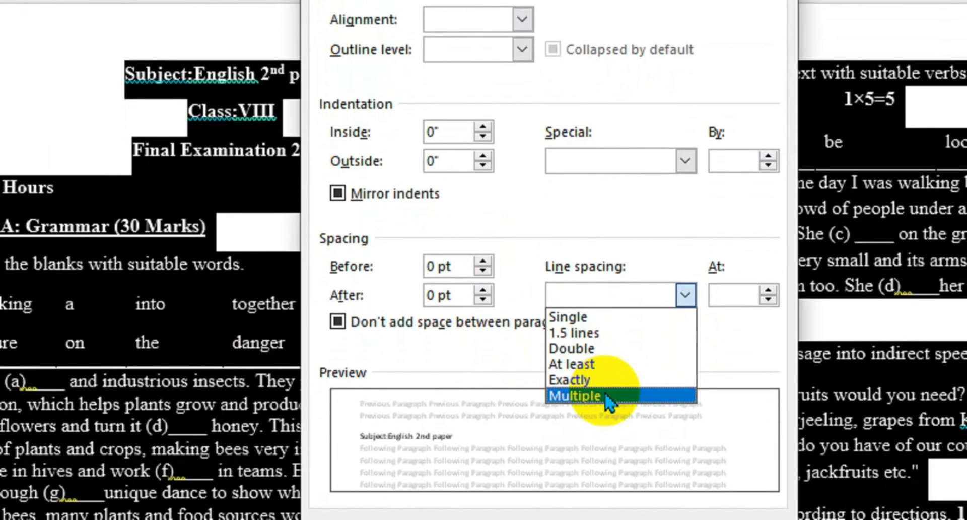
left_click(609, 396)
left_click(741, 297)
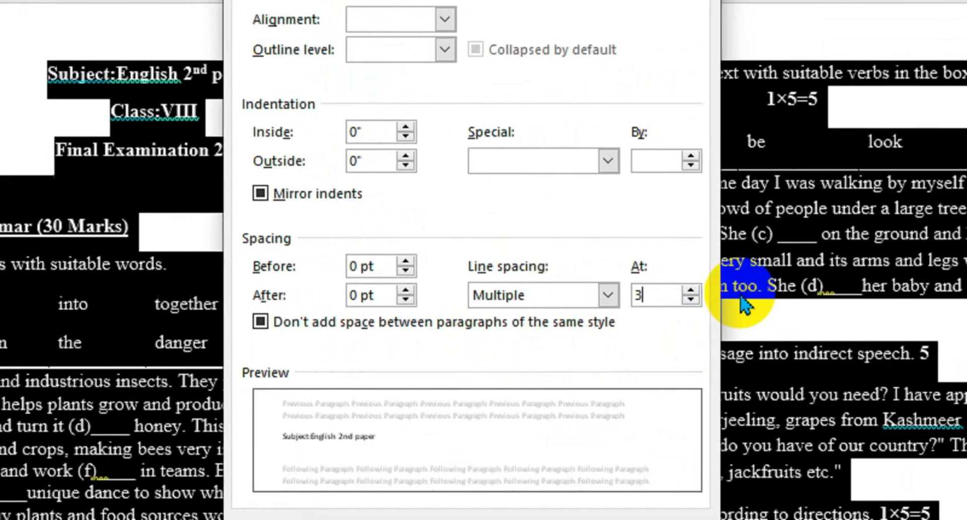
key("BackSpace")
type("0.95")
key("Return")
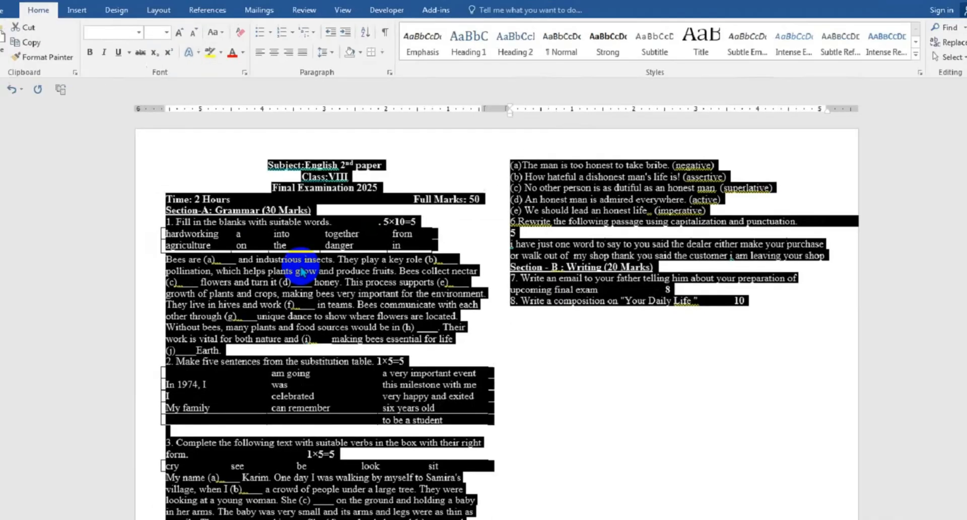
left_click(473, 328)
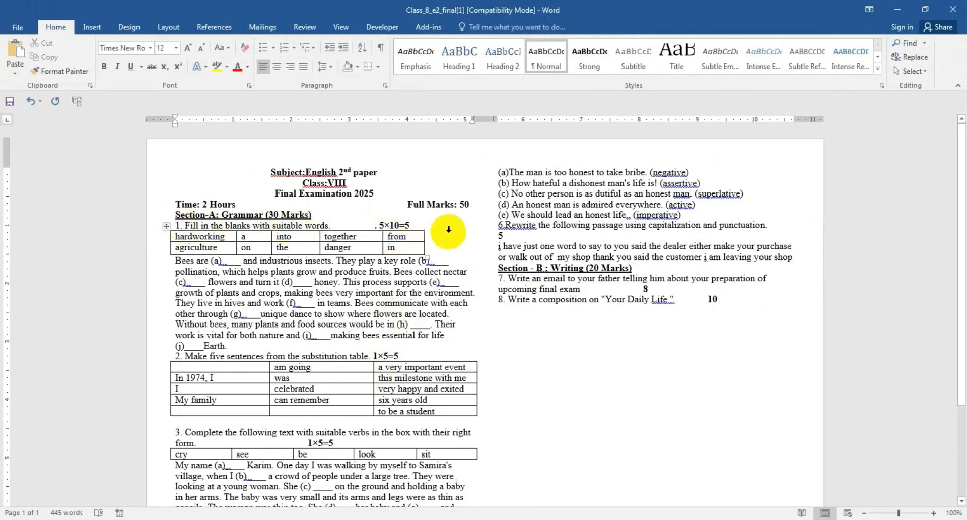
Make the question 1 heading bold and move its "5×10=5" marks to the column's right edge with tabs.
triple_click(410, 228)
key("ctrl+b")
left_click(384, 227)
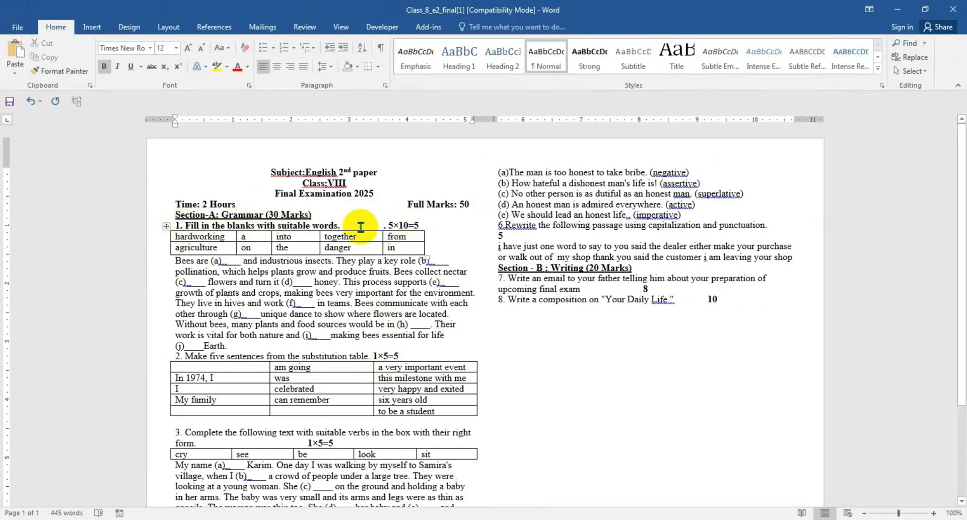
key("Tab")
key("Tab")
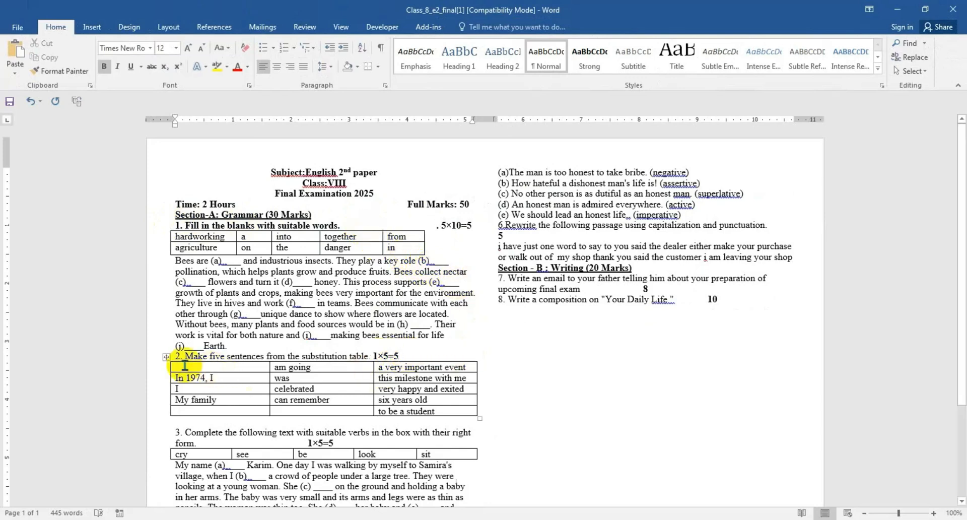
Make the question 2 heading bold and tab its "1×5=5" marks toward the column's right edge.
left_click(169, 355)
key("ctrl+b")
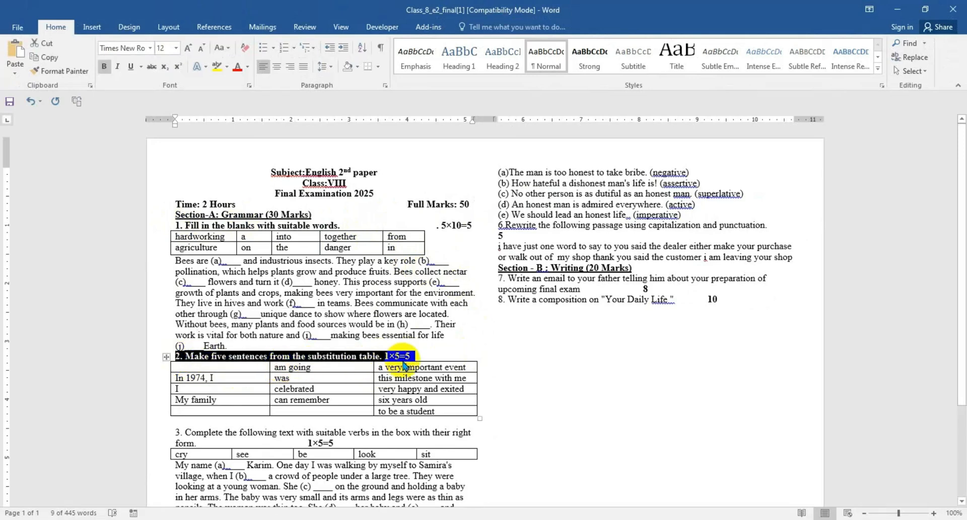
left_click(382, 356)
key("Tab")
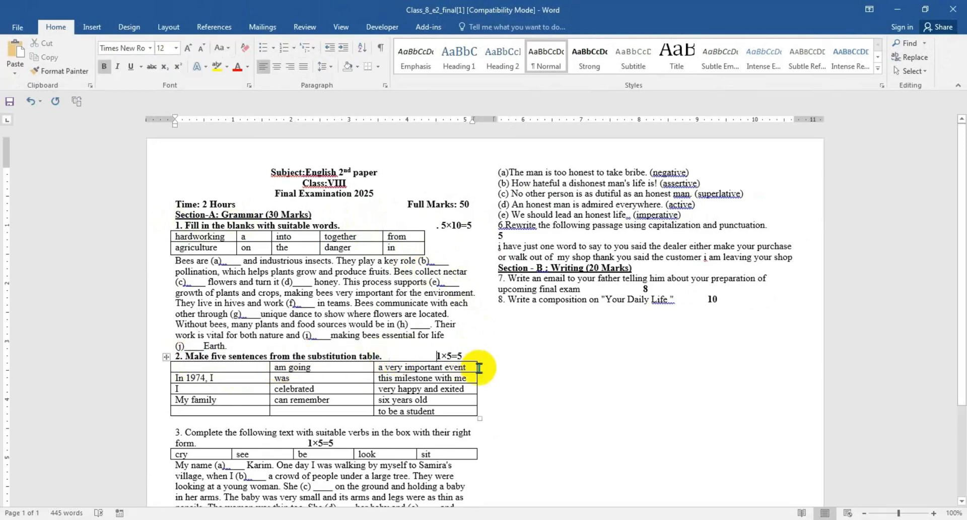
Make the question 3 heading bold and tab its "1×5=5" marks toward the column's right edge.
scroll(479, 367, "down", 3)
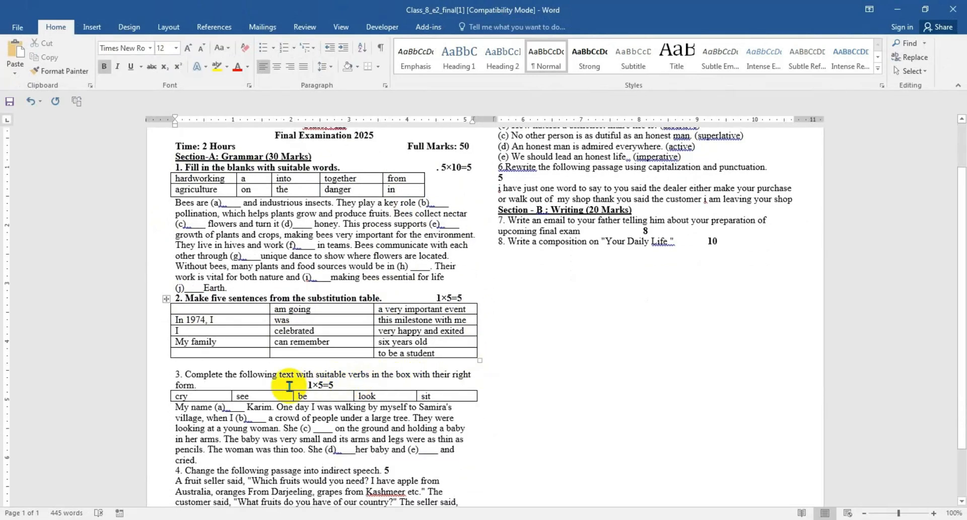
left_click(344, 385)
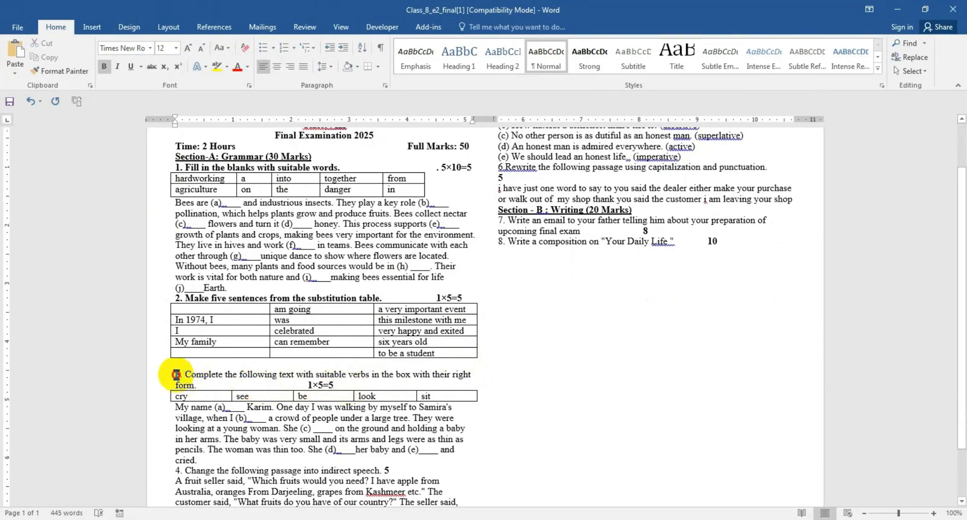
triple_click(176, 373)
key("ctrl+b")
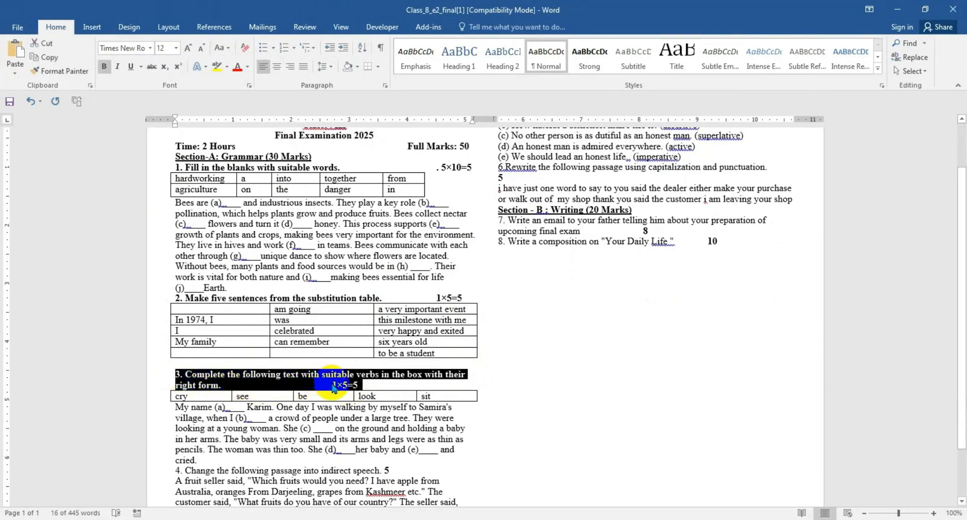
left_click(332, 385)
key("Tab")
key("Tab")
key("Tab")
key("Tab")
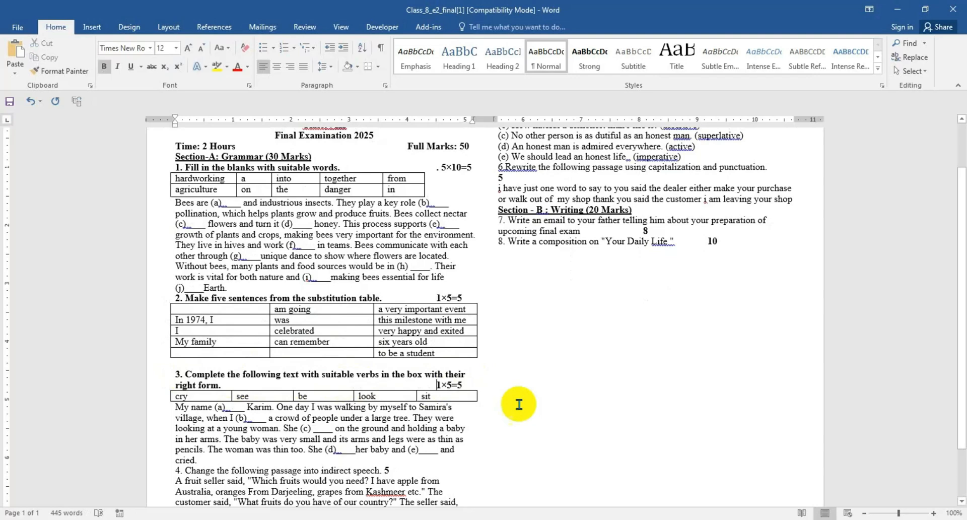
Make the question 4 heading bold and tab its mark "5" toward the column's right edge.
scroll(504, 393, "down", 2)
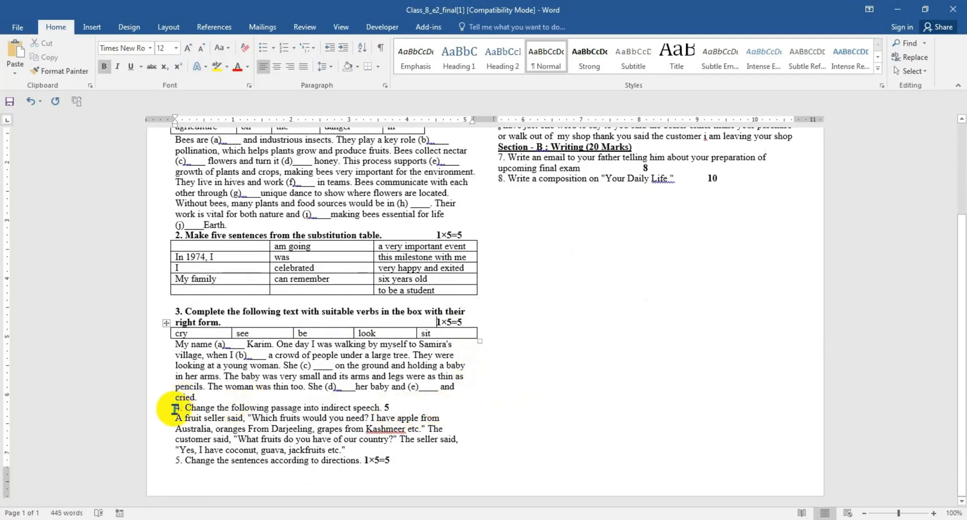
triple_click(395, 407)
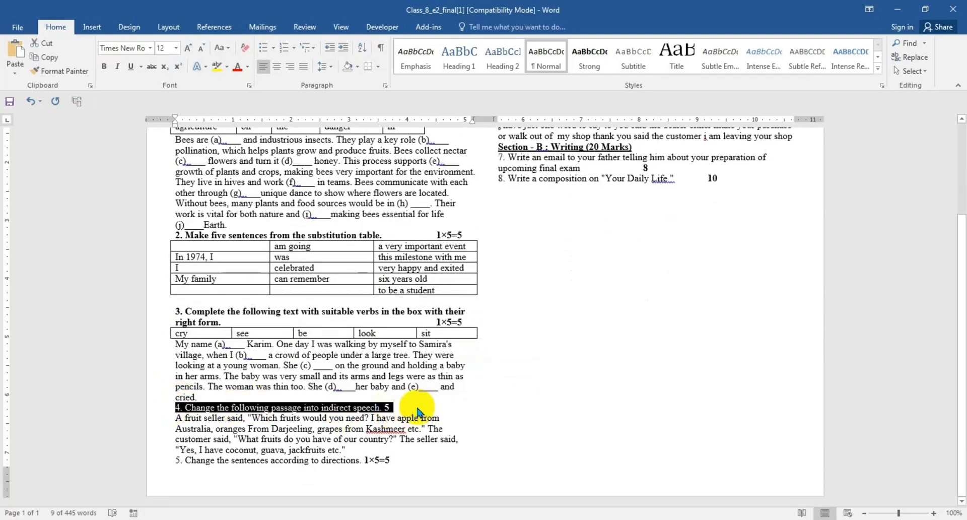
key("ctrl+b")
left_click(395, 407)
key("Tab")
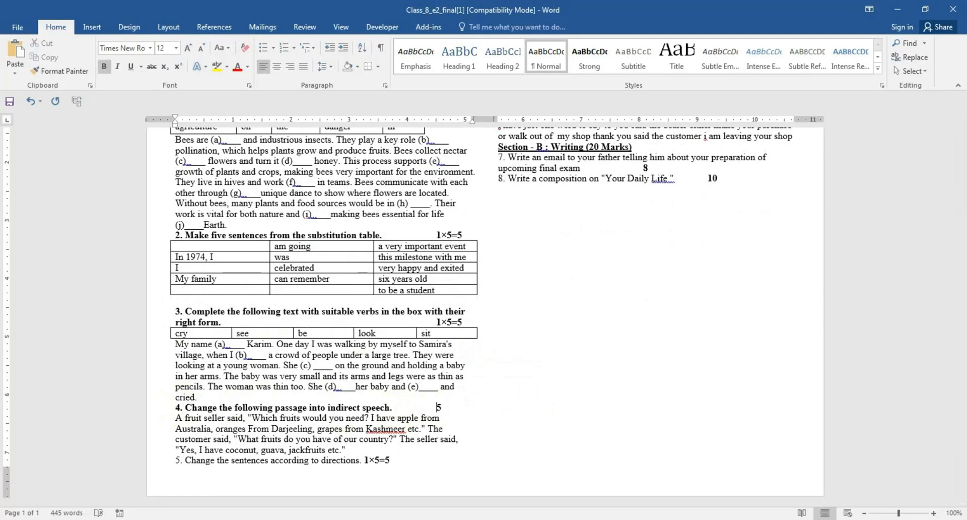
Make the question 5 heading bold and tab its "1×5=5" marks into line with the marks of questions 2 and 3.
left_click(365, 459)
left_click_drag(393, 459, 386, 459)
left_click(388, 458)
triple_click(175, 458)
left_click(375, 460)
key("Return")
key("BackSpace")
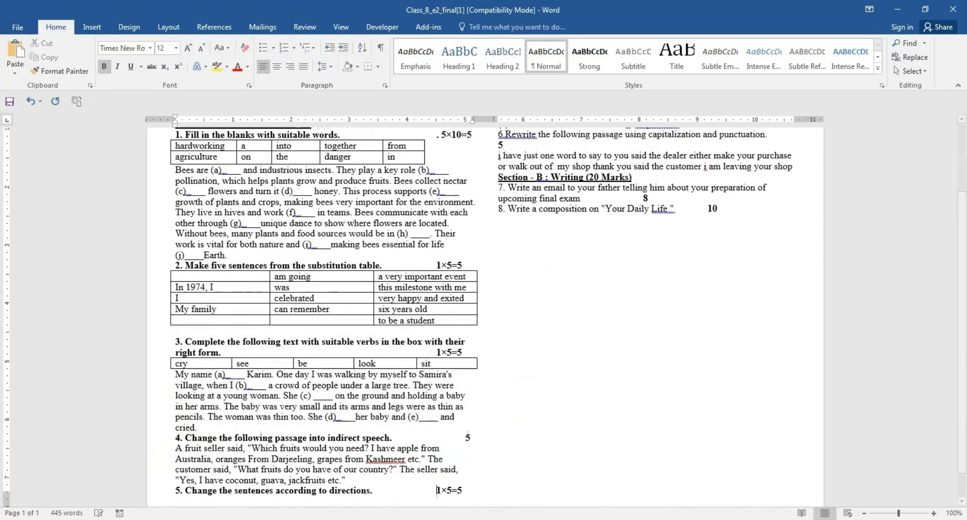
Make the question 6 heading bold and pull its mark "5" up onto the same line as the heading.
scroll(586, 432, "up", 4)
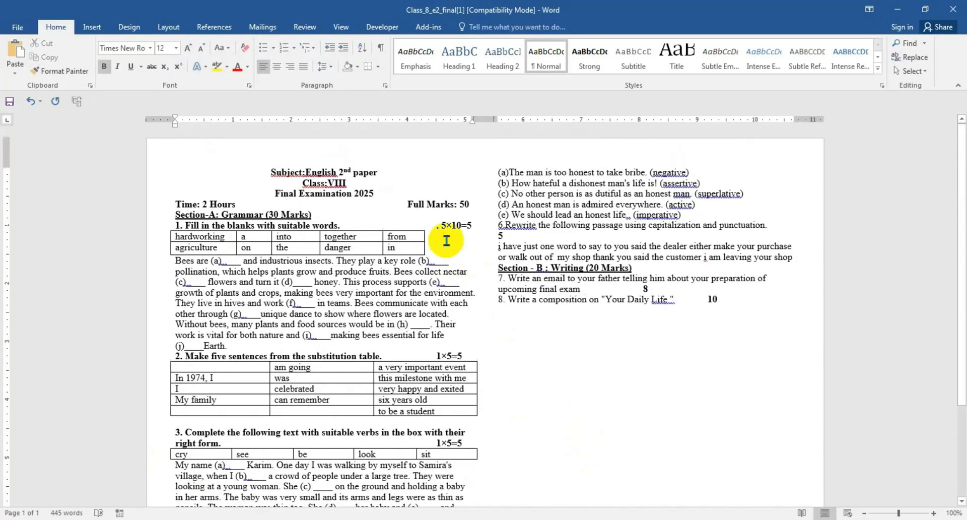
scroll(499, 331, "down", 3)
scroll(510, 389, "up", 3)
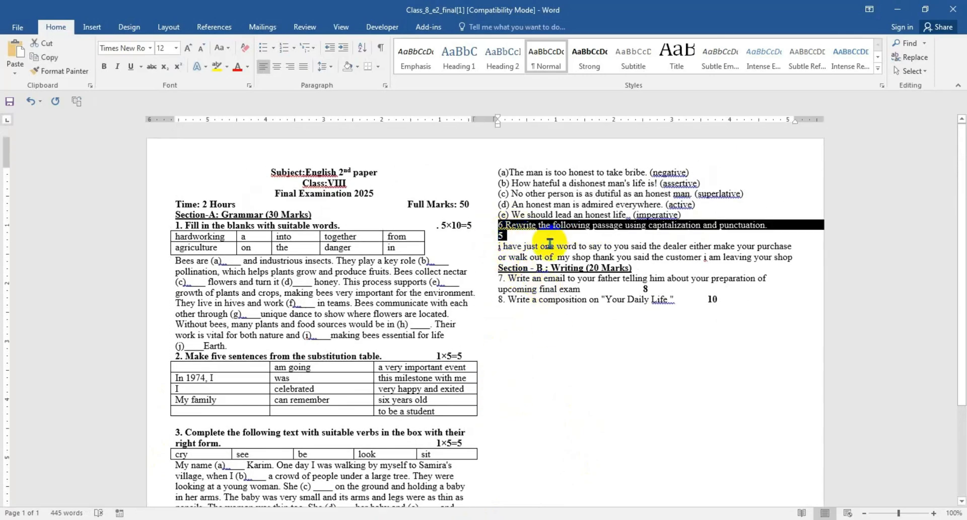
key("ctrl+b")
left_click(783, 225)
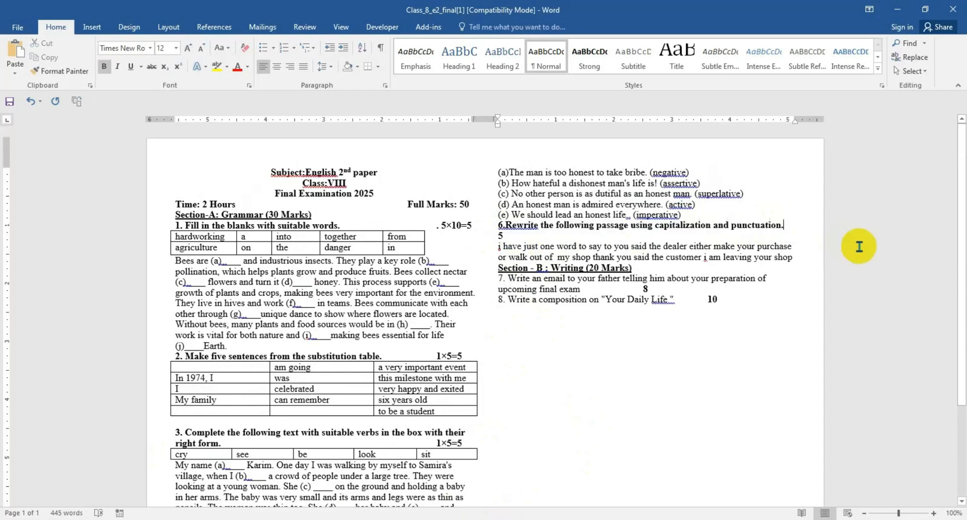
key("Delete")
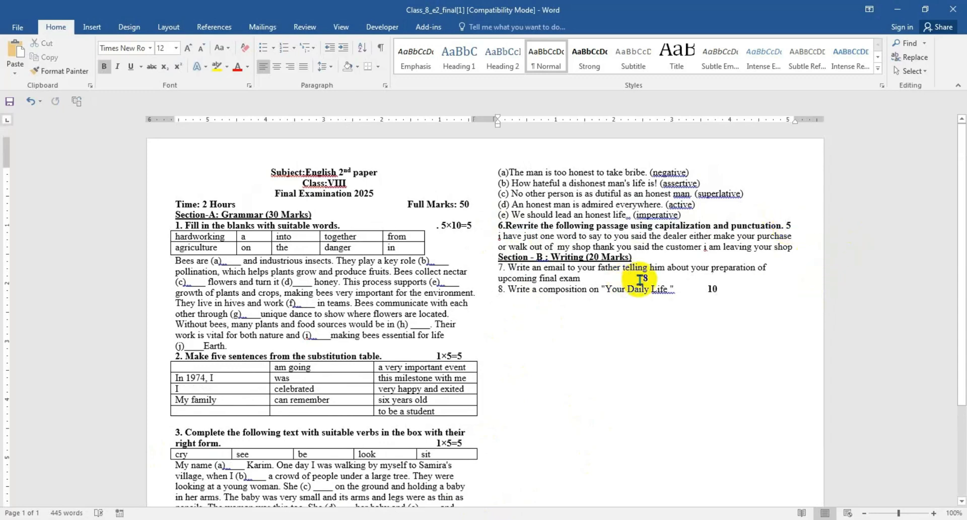
Make the question 7 email heading bold and tab its mark "8" to the column's right edge.
left_click_drag(650, 278, 497, 271)
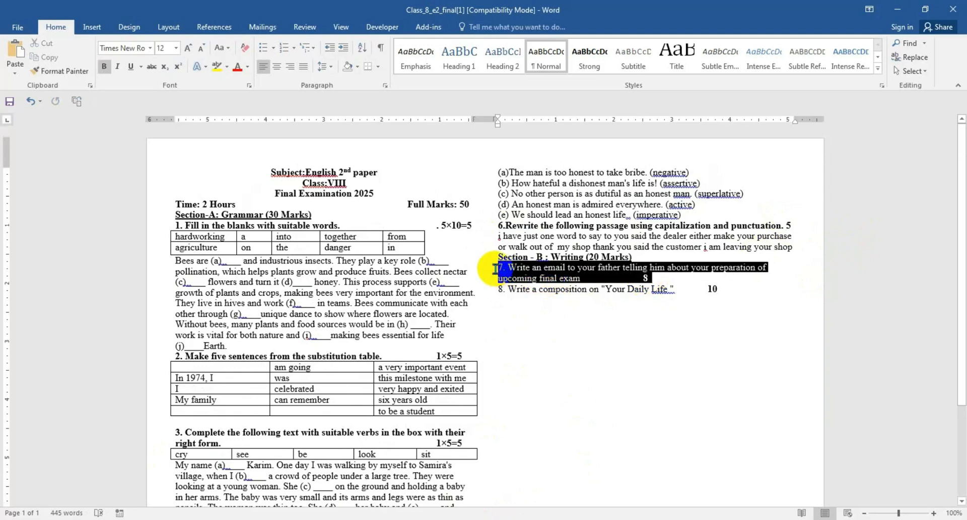
key("ctrl+b")
left_click(649, 278)
key("Tab")
key("Tab")
key("Tab")
key("Tab")
key("Tab")
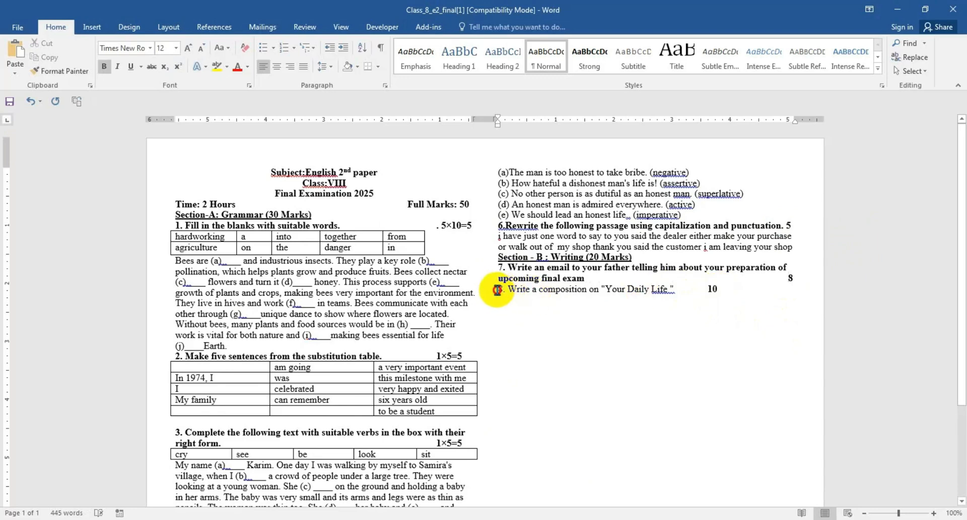
Make the question 8 composition heading bold and tab its mark "10" to the column's right edge.
left_click_drag(498, 289, 568, 303)
key("ctrl+b")
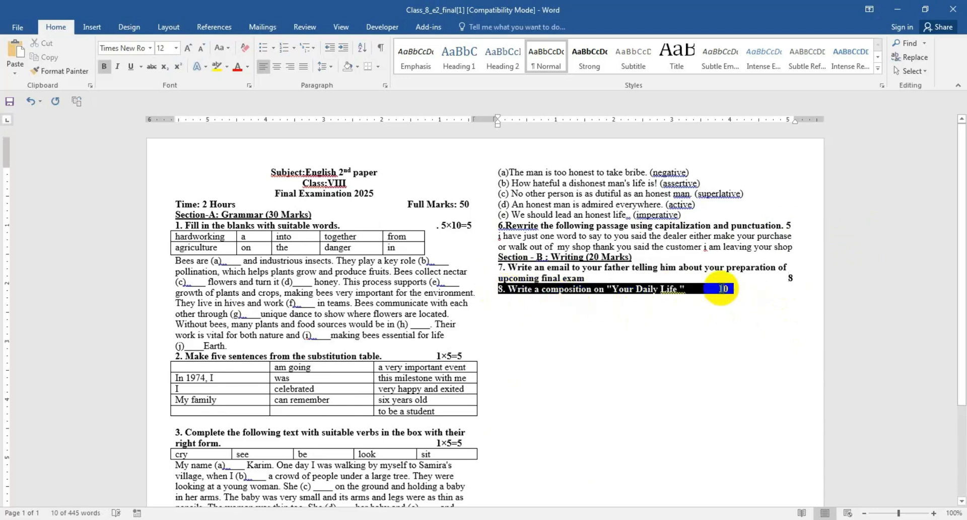
left_click(721, 290)
left_click(719, 291)
key("Tab")
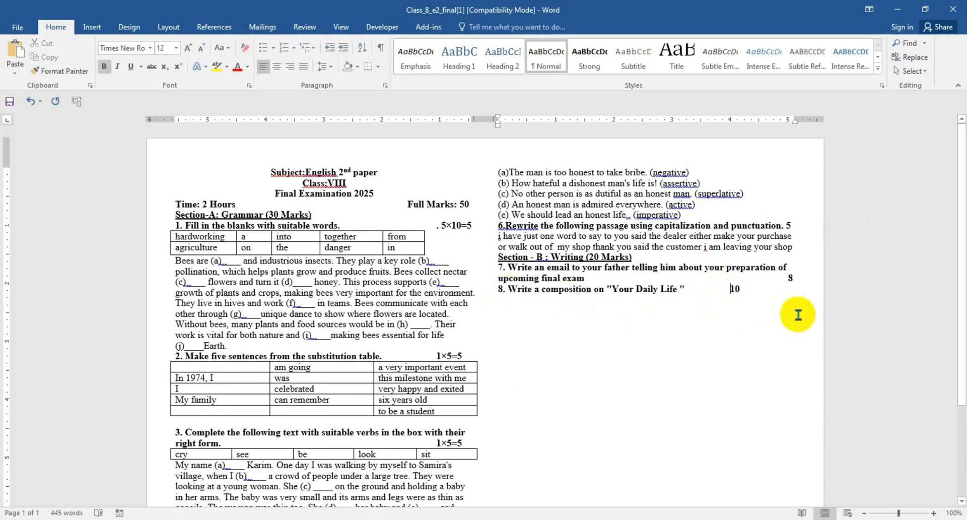
key("Tab")
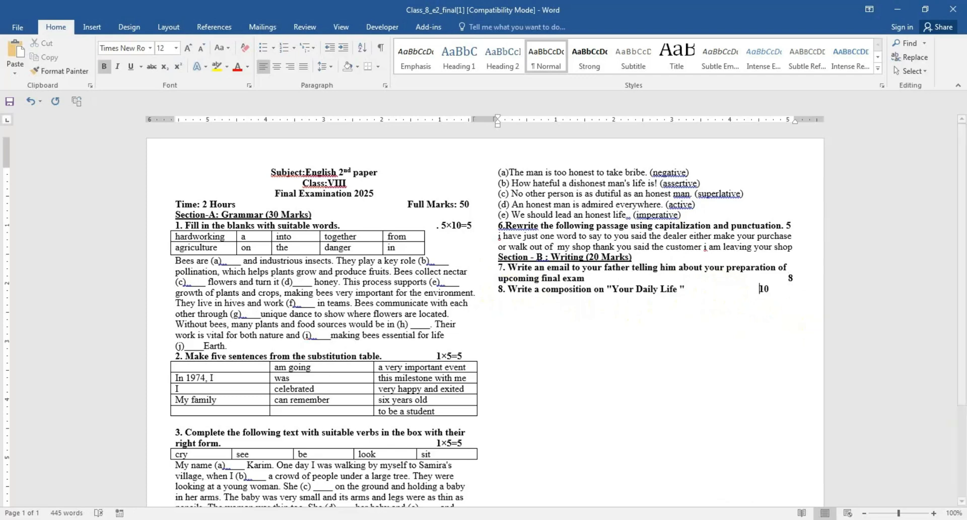
key("Tab")
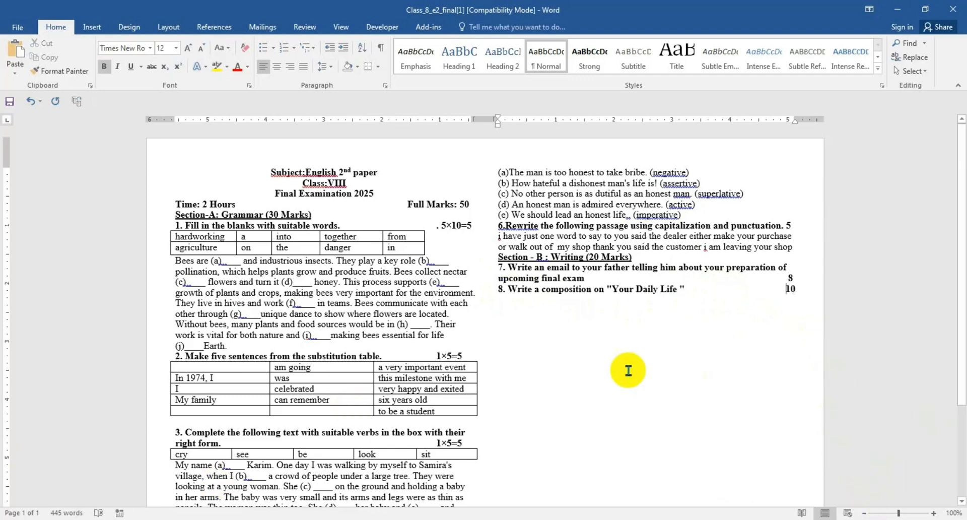
Add the centered title line "Annual Examination-2025" above the subject line.
scroll(647, 357, "down", 5)
scroll(651, 359, "up", 5)
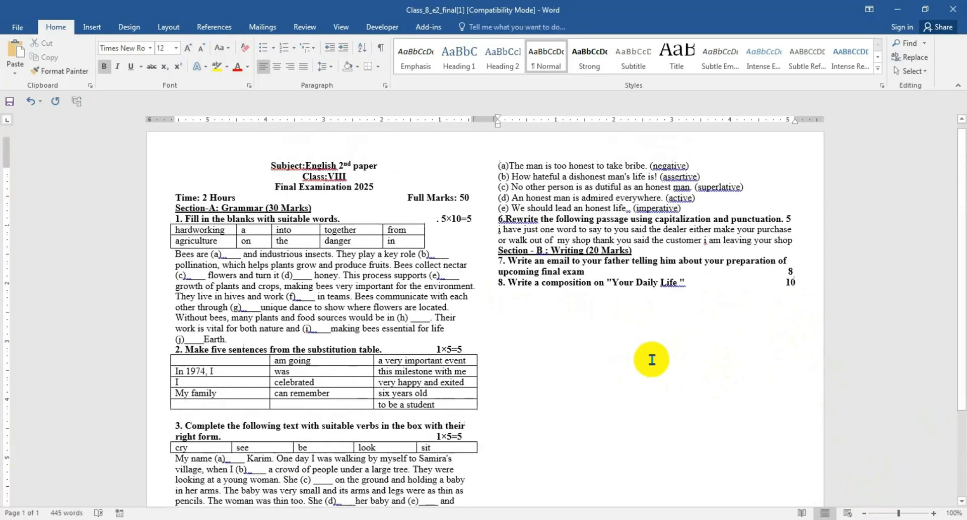
left_click(273, 171)
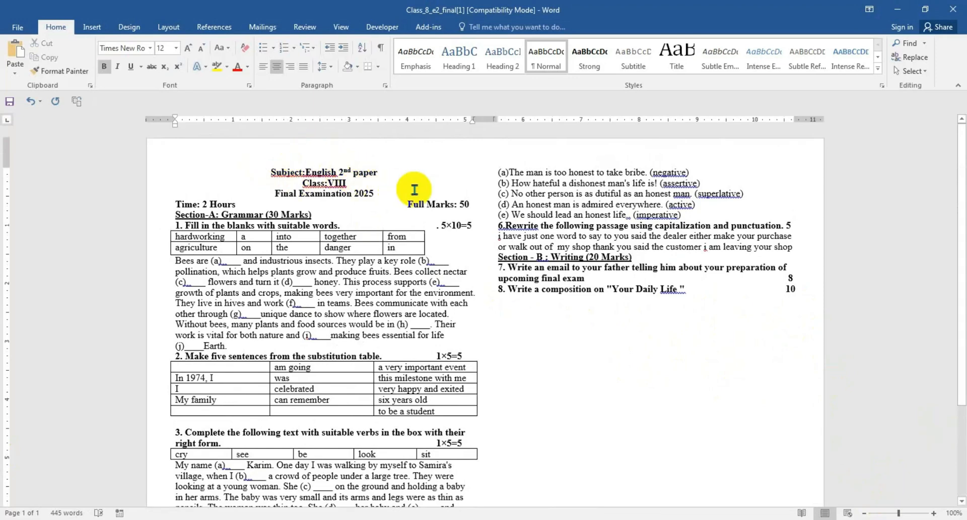
scroll(414, 190, "up", 1)
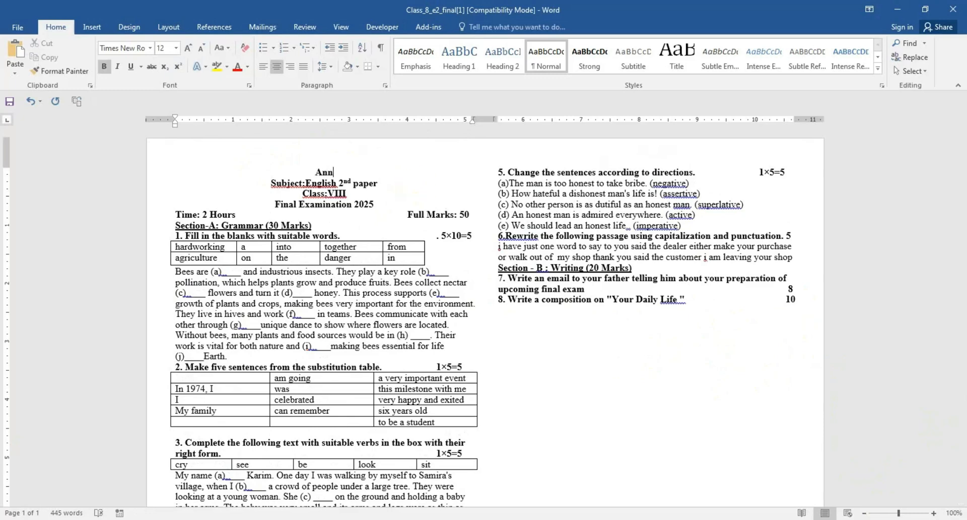
type("Examination-2025")
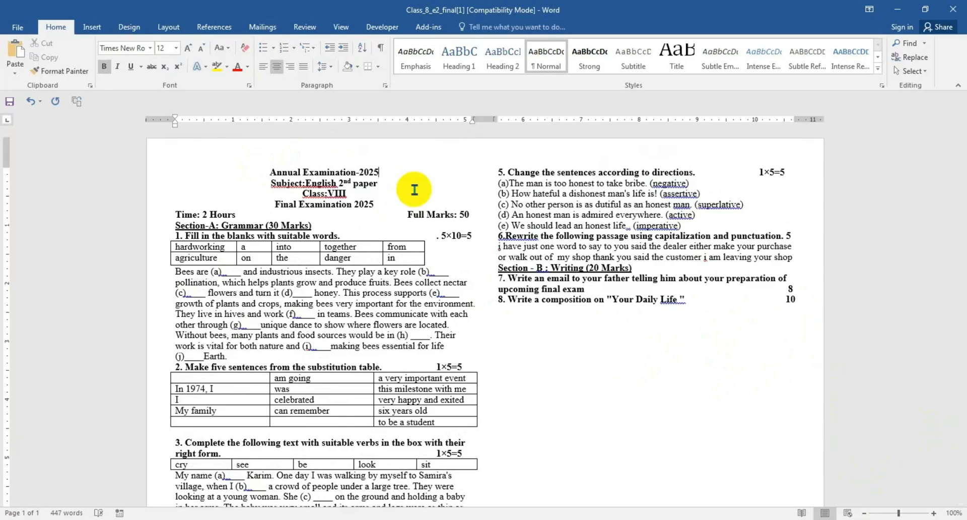
Open the print preview of the question paper to check the page layout.
key("ctrl+p")
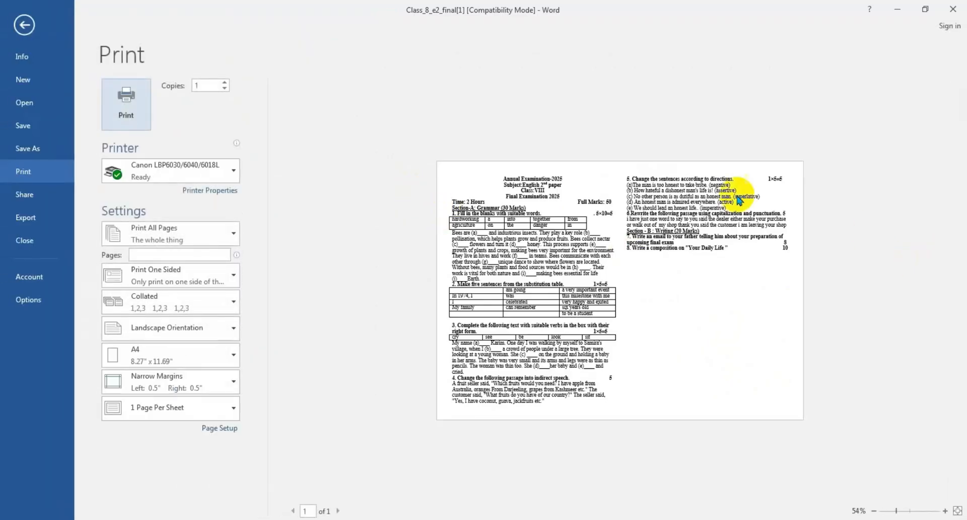